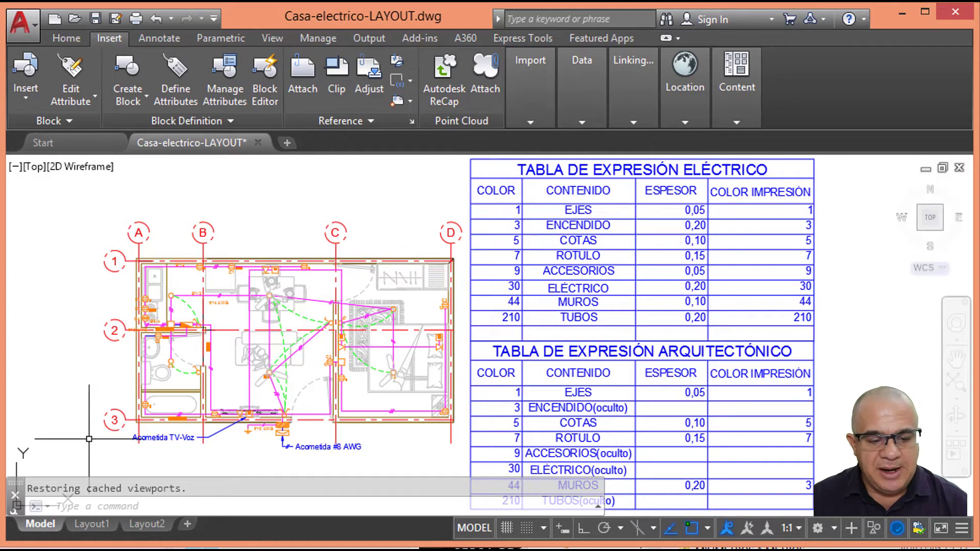
- Switch to the Layout1 sheet showing the electrical plan and tables
{"action": "left_click", "coordinate": [94, 524]}
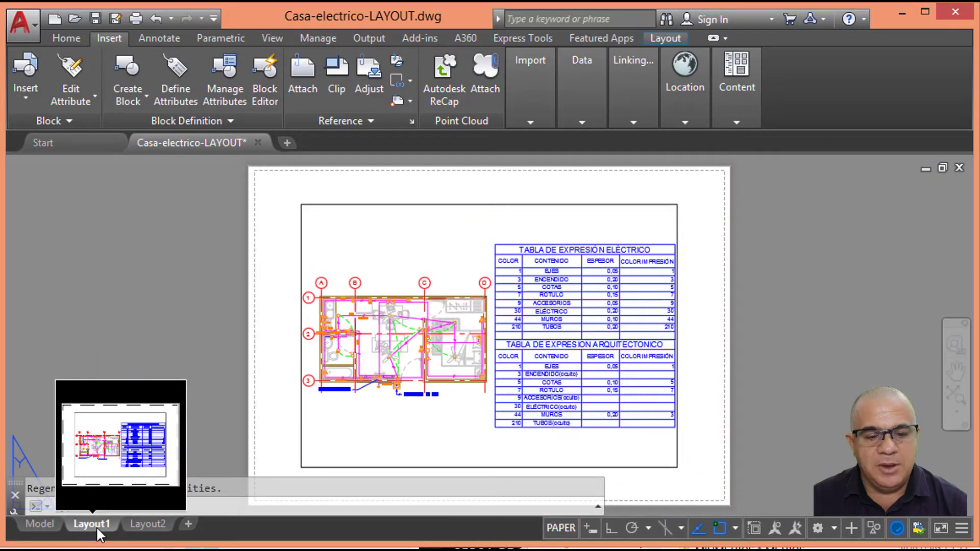
- Erase the default Layout1 viewport and launch PAGESETUP
{"action": "left_click", "coordinate": [300, 231]}
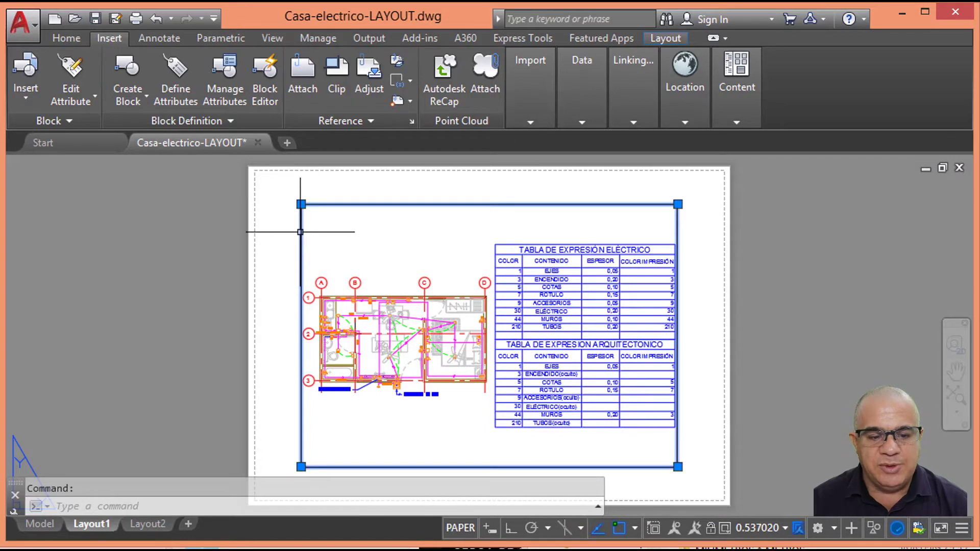
{"action": "key", "text": "Delete"}
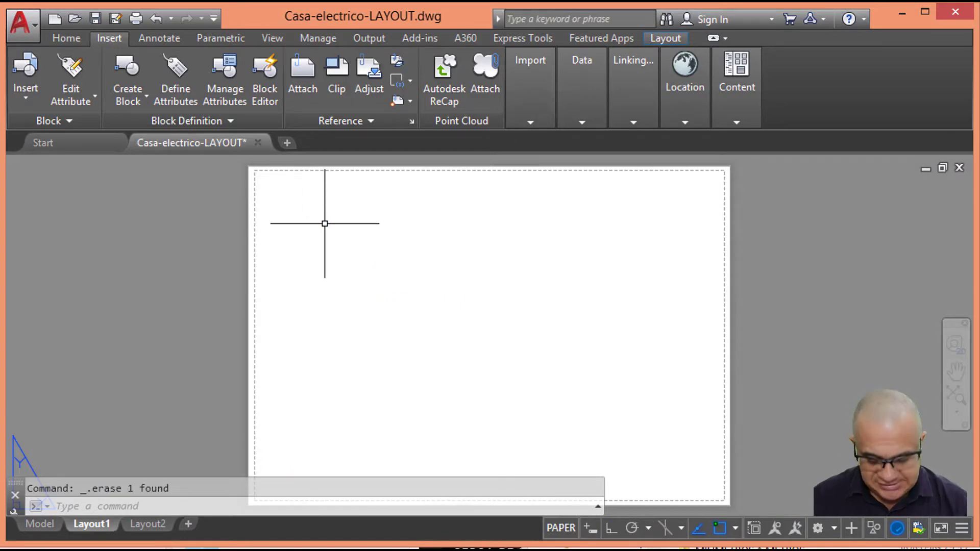
{"action": "type", "text": "page"}
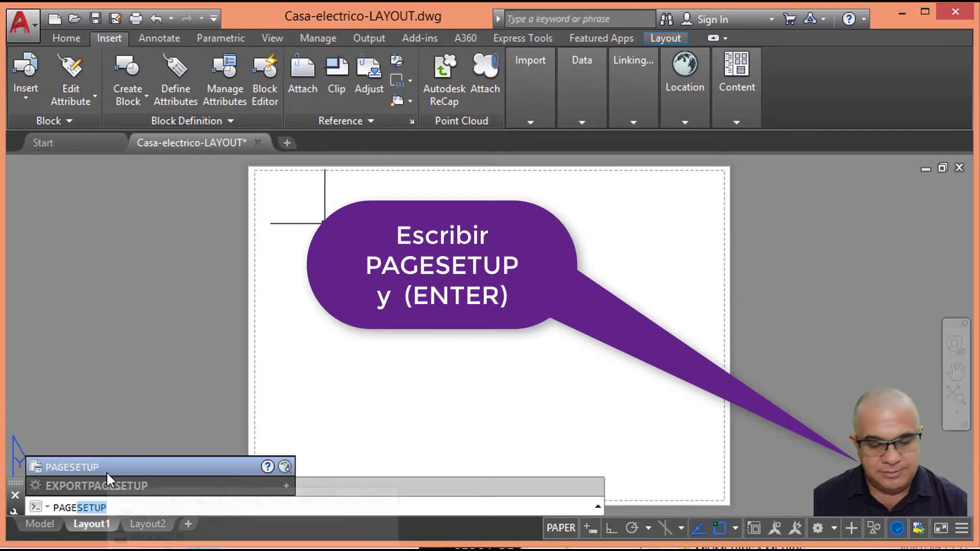
{"action": "key", "text": "Return"}
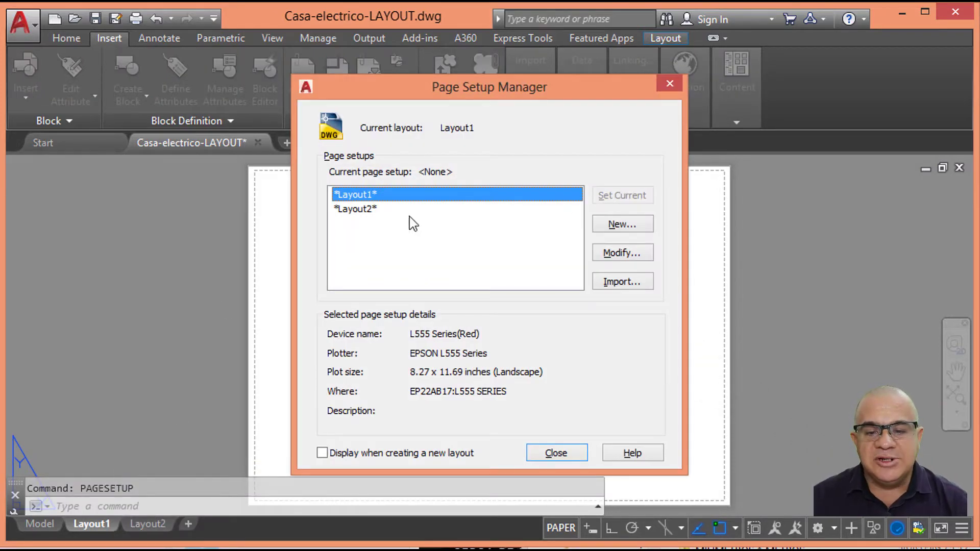
- Modify Layout1: DWG To PDF.pc3, ISO full bleed A4 (297x210), 1000 mm = 1 unit, acad.ctb
{"action": "left_click", "coordinate": [613, 255]}
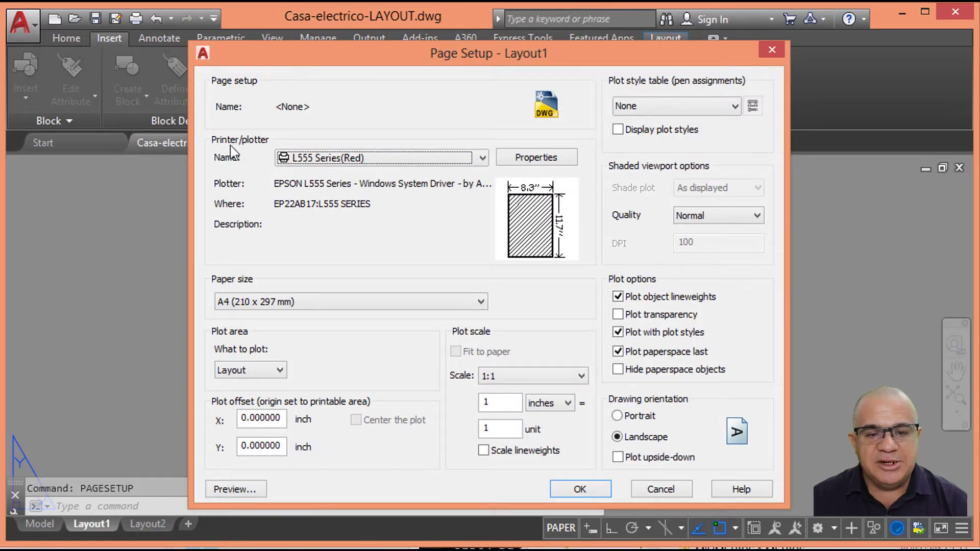
{"action": "left_click", "coordinate": [483, 160]}
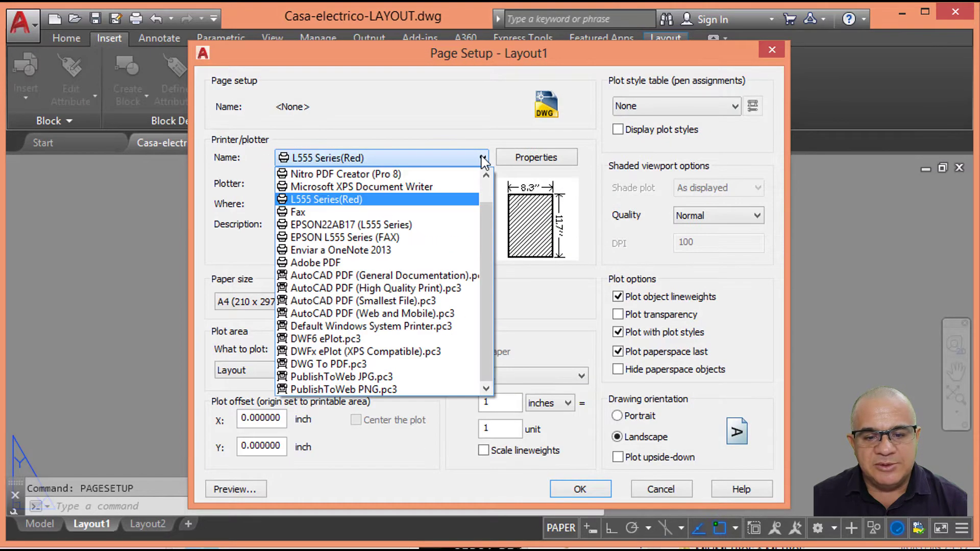
{"action": "left_click", "coordinate": [333, 364]}
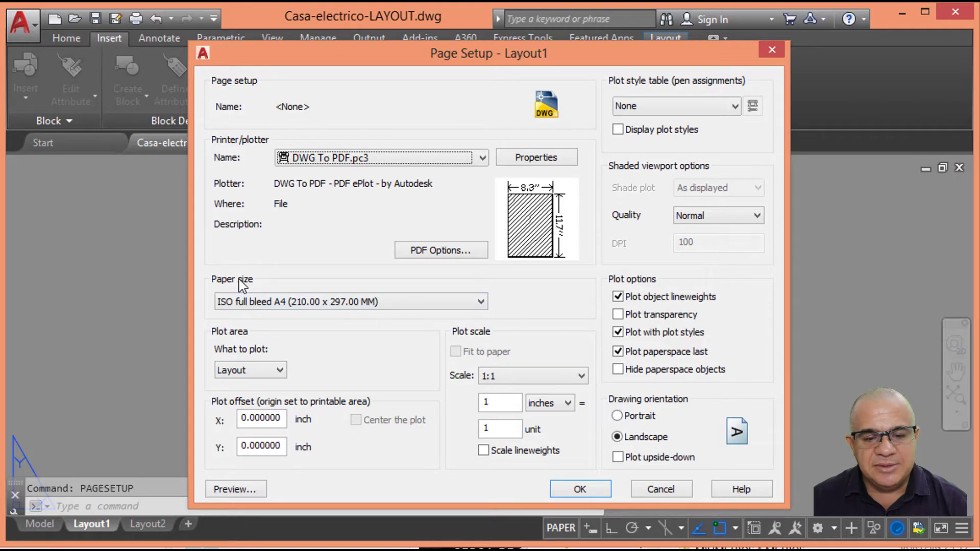
{"action": "left_click", "coordinate": [467, 301]}
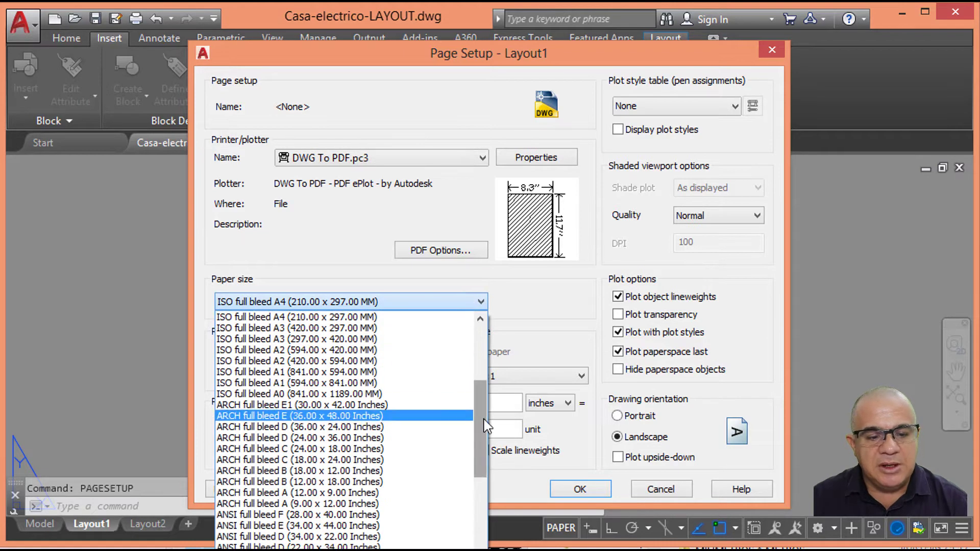
{"action": "scroll", "coordinate": [482, 407], "scroll_direction": "up", "scroll_amount": 2}
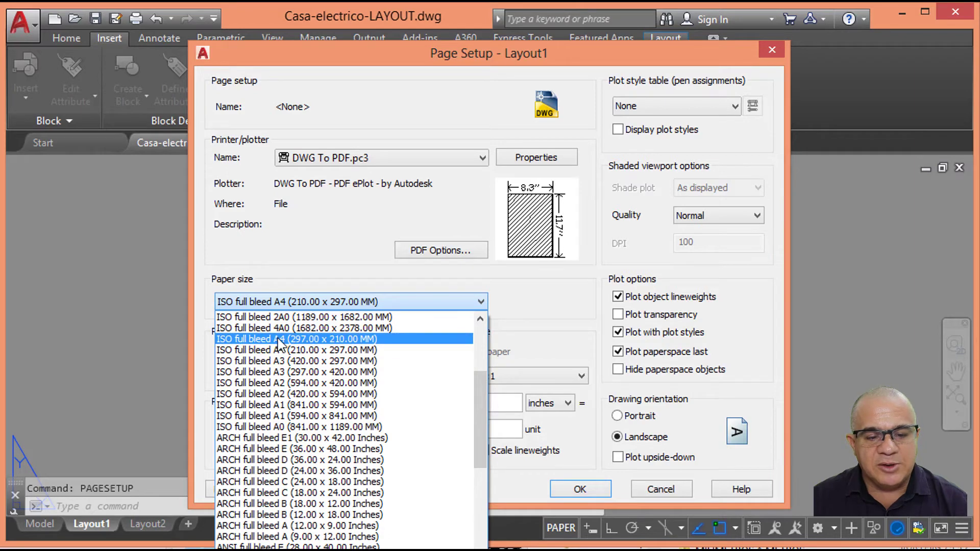
{"action": "left_click", "coordinate": [306, 341]}
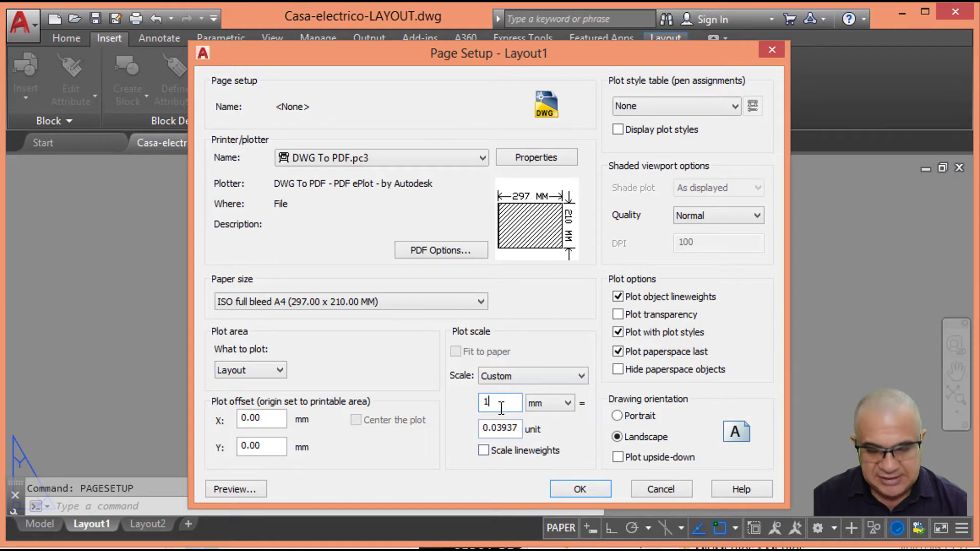
{"action": "type", "text": "000"}
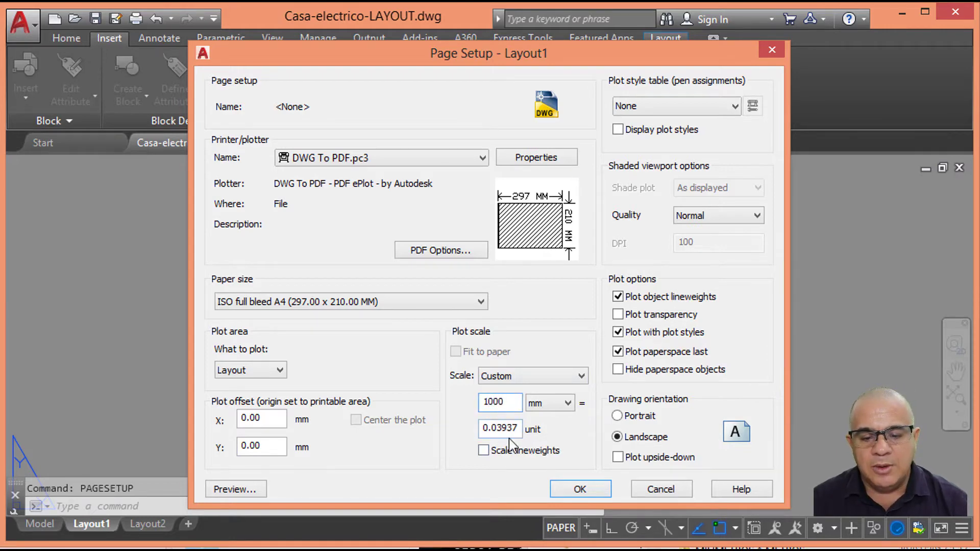
{"action": "left_click_drag", "start_coordinate": [520, 431], "coordinate": [455, 430]}
{"action": "type", "text": "1"}
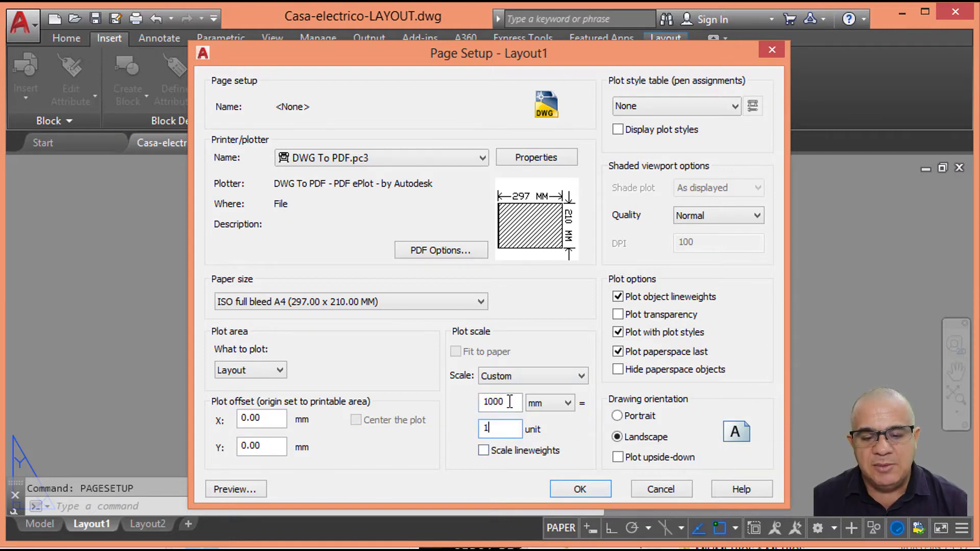
{"action": "left_click", "coordinate": [712, 107]}
{"action": "left_click", "coordinate": [666, 139]}
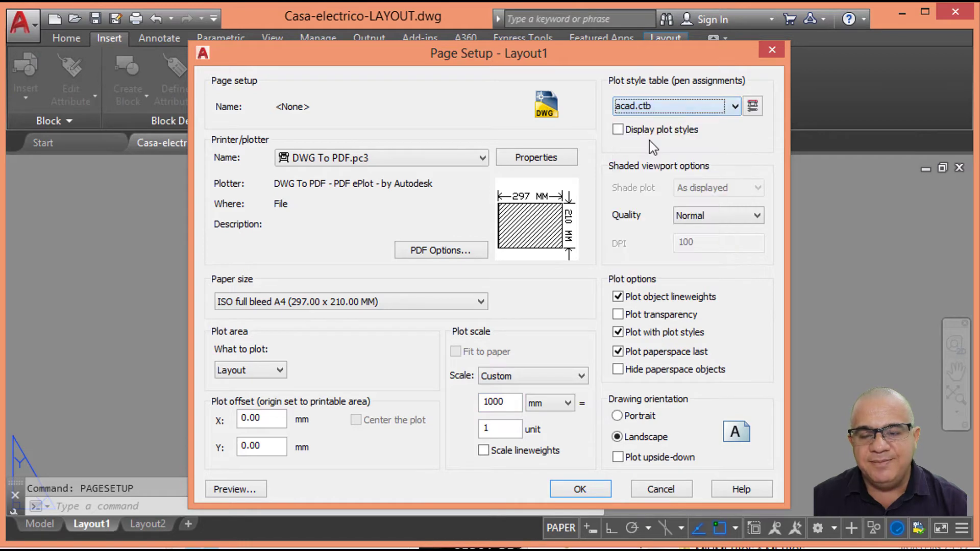
- Edit acad.ctb: keep Color 1 at 0.0500 mm, set Colors 3 and 7 to 0.2000 mm
{"action": "left_click", "coordinate": [753, 107]}
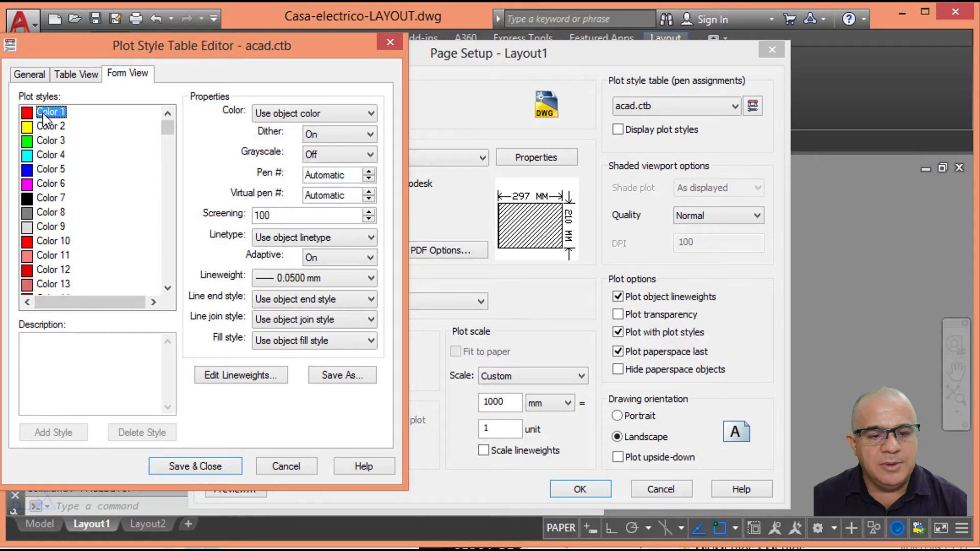
{"action": "left_click", "coordinate": [319, 280]}
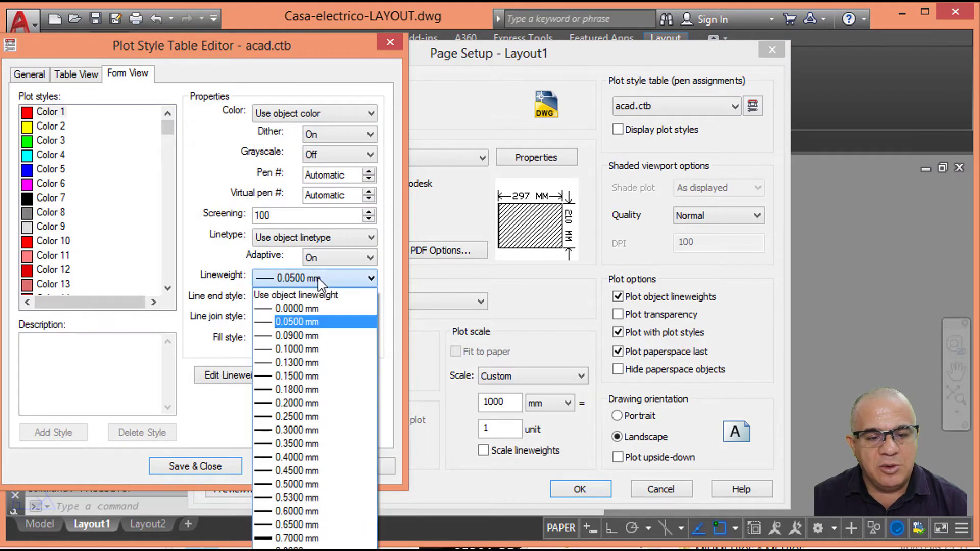
{"action": "left_click", "coordinate": [303, 327]}
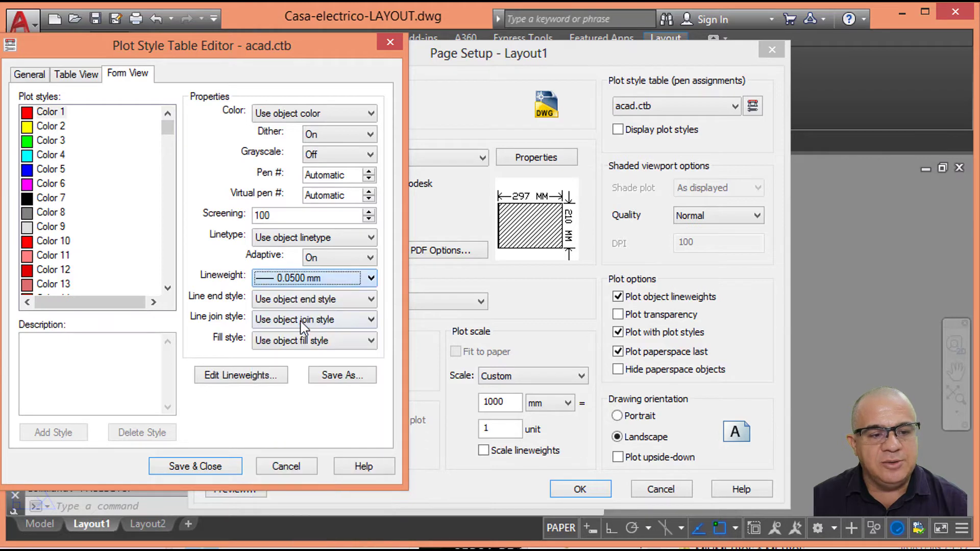
{"action": "left_click", "coordinate": [49, 143]}
{"action": "left_click", "coordinate": [319, 279]}
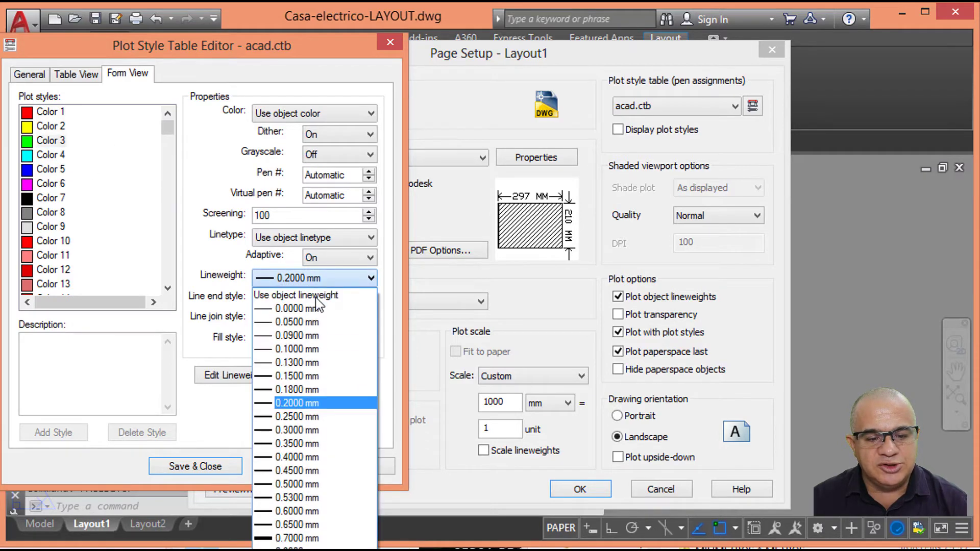
{"action": "left_click", "coordinate": [301, 405]}
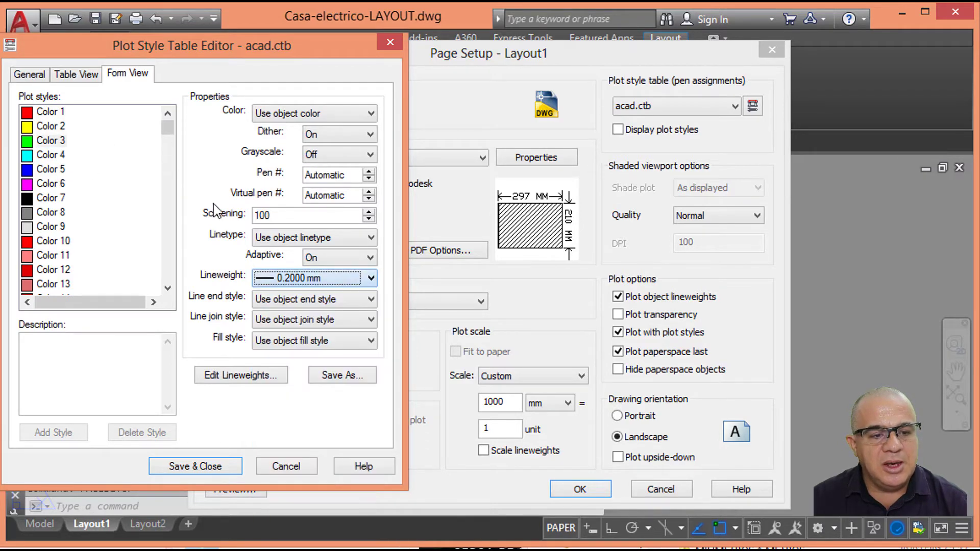
{"action": "left_click", "coordinate": [40, 169]}
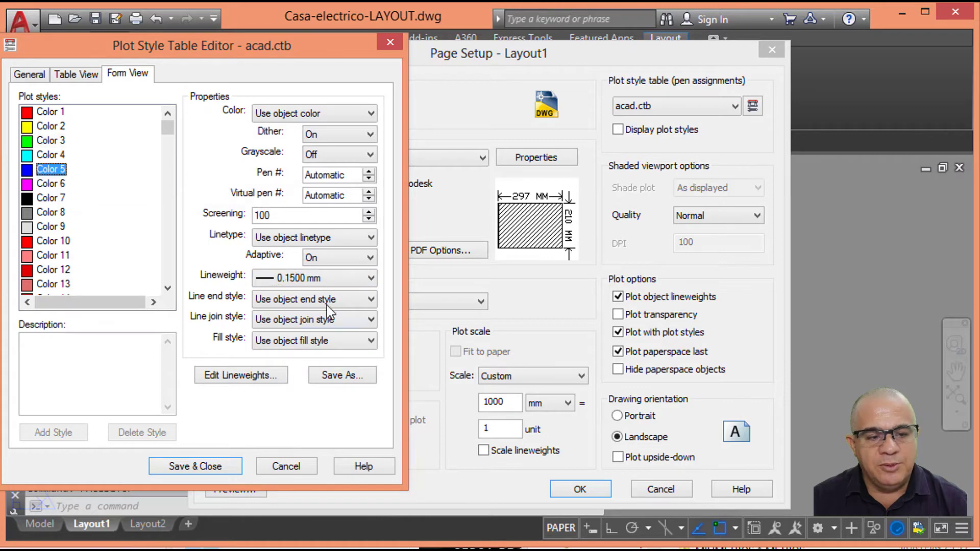
{"action": "left_click", "coordinate": [53, 199]}
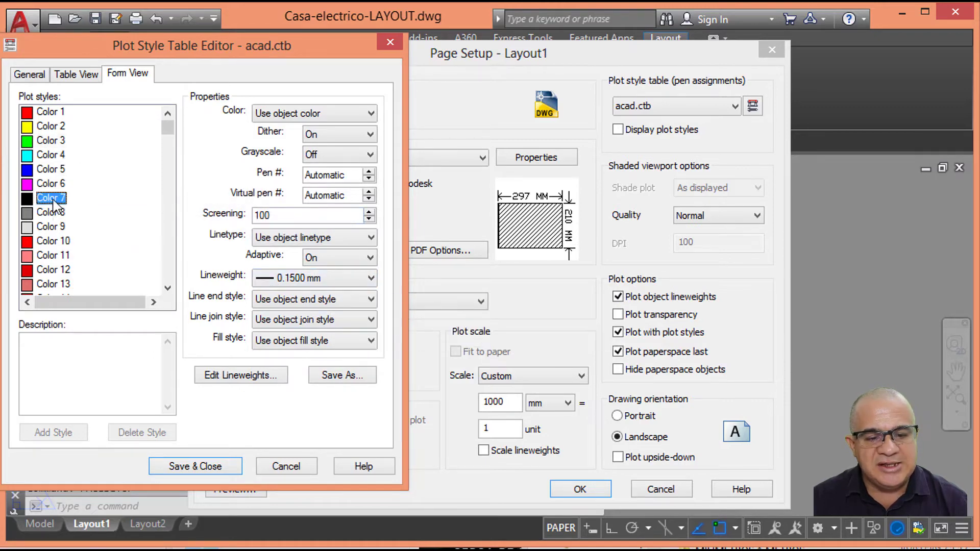
{"action": "left_click", "coordinate": [320, 286]}
{"action": "left_click", "coordinate": [307, 405]}
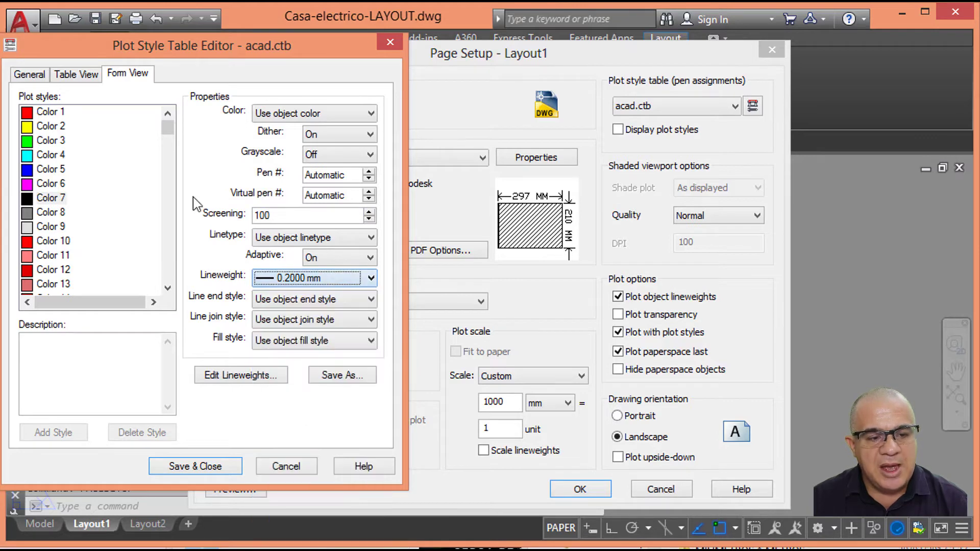
{"action": "left_click", "coordinate": [57, 228]}
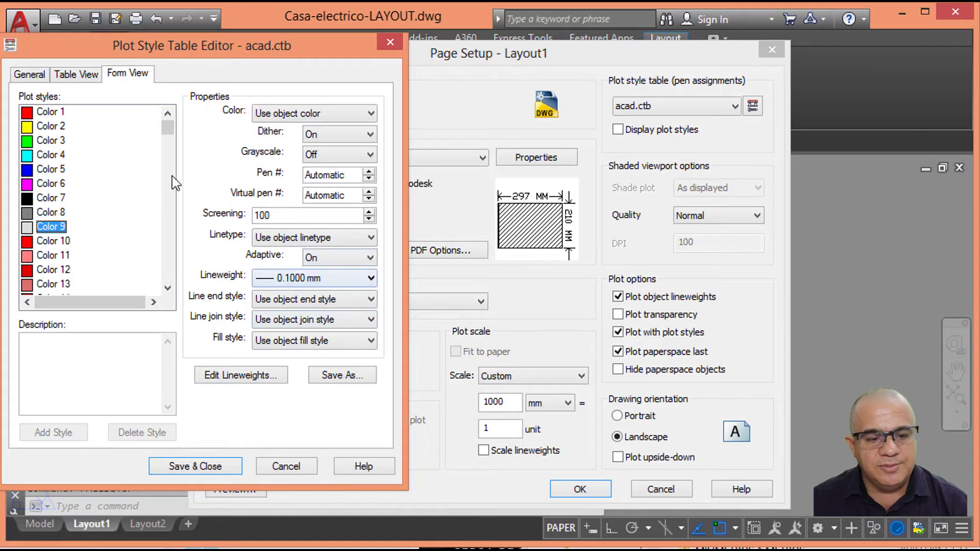
{"action": "left_click", "coordinate": [168, 288]}
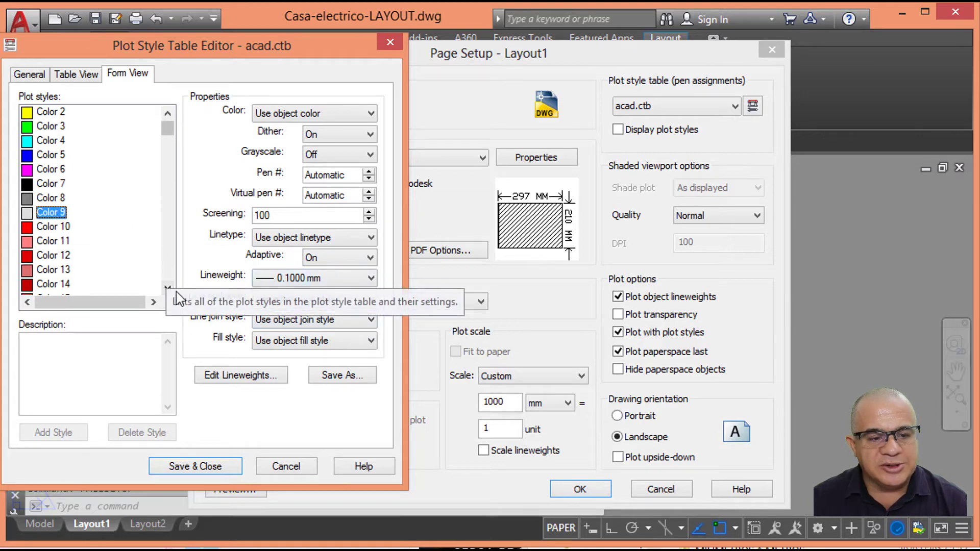
{"action": "left_click", "coordinate": [168, 267]}
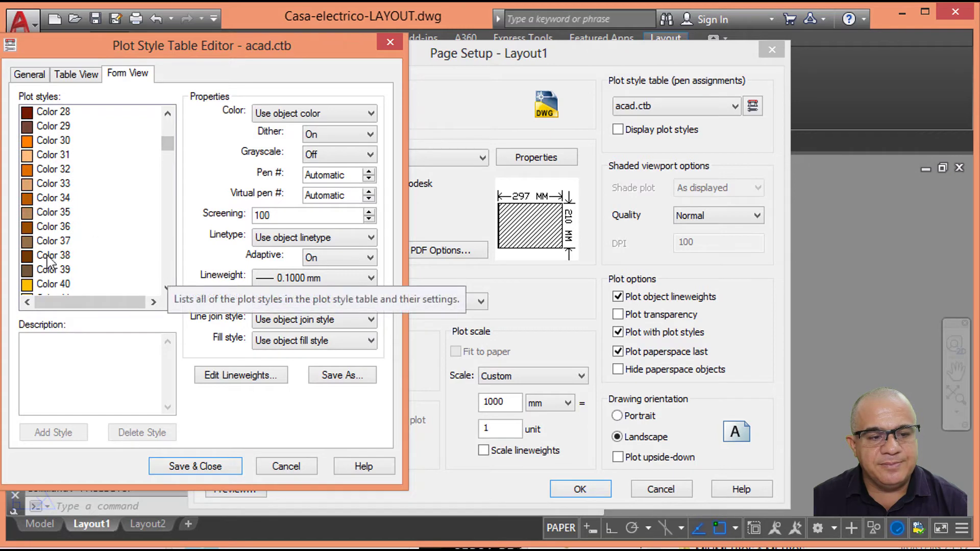
- Check the lineweights of Colors 30, 44 and 210, then save and close acad.ctb
{"action": "left_click", "coordinate": [46, 142]}
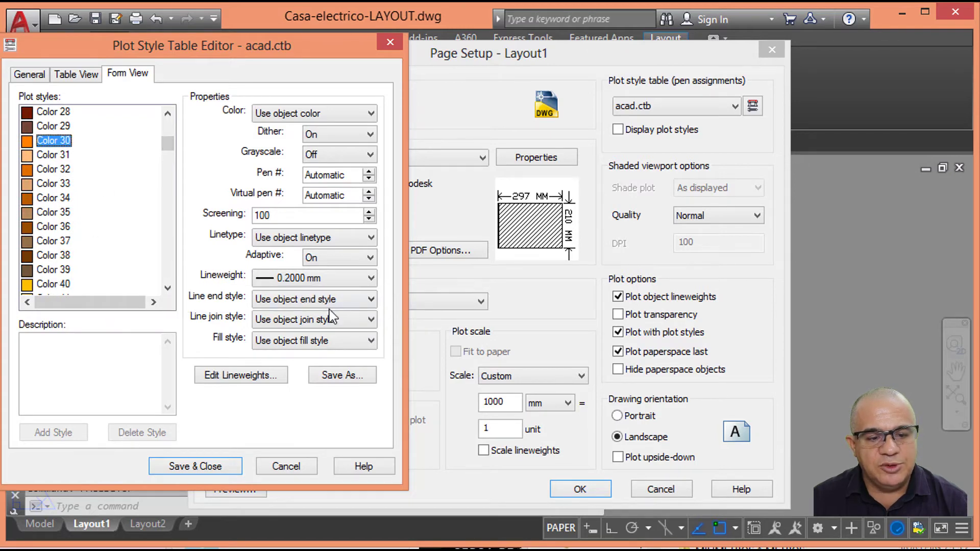
{"action": "left_click_drag", "start_coordinate": [167, 146], "coordinate": [179, 286]}
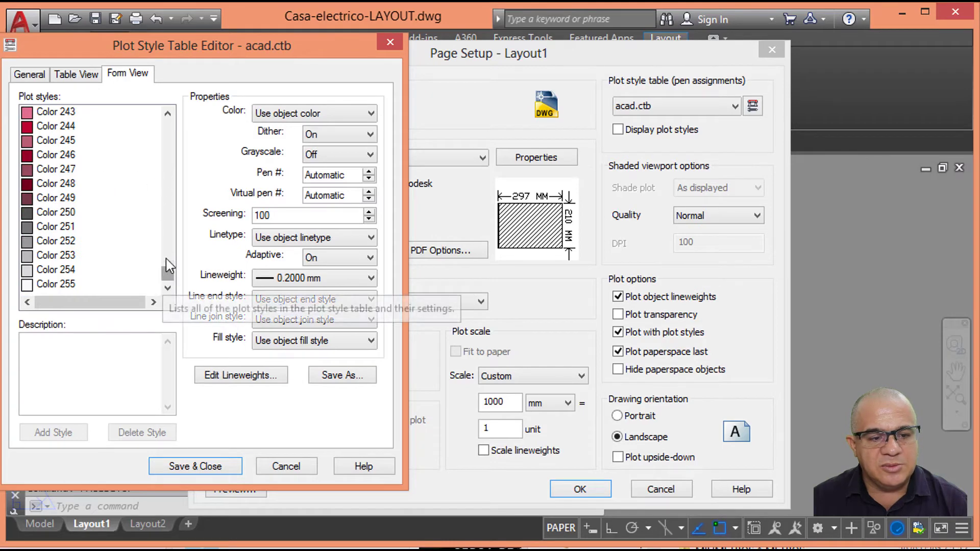
{"action": "left_click_drag", "start_coordinate": [166, 271], "coordinate": [168, 149]}
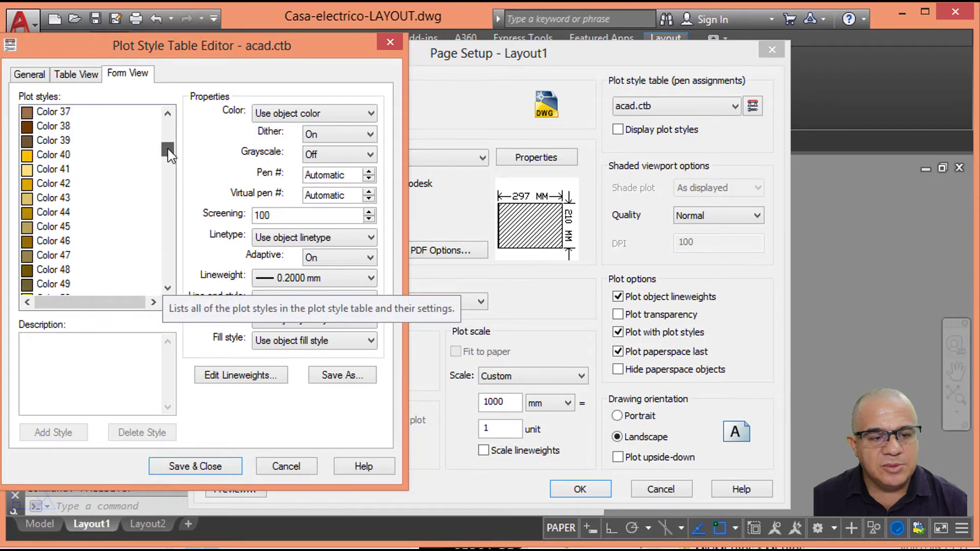
{"action": "left_click", "coordinate": [48, 214]}
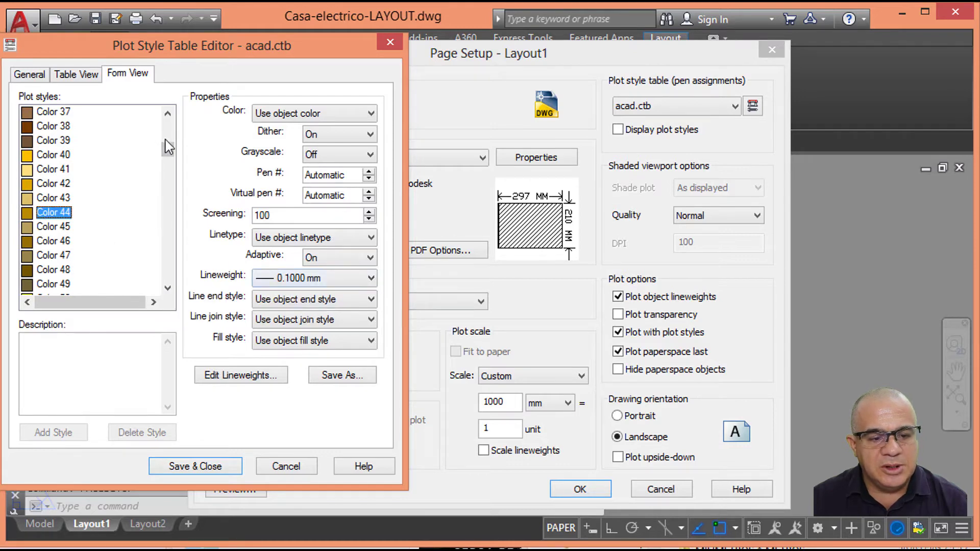
{"action": "mouse_move", "coordinate": [169, 147]}
{"action": "left_mouse_down"}
{"action": "mouse_move", "coordinate": [188, 278]}
{"action": "mouse_move", "coordinate": [89, 287]}
{"action": "left_mouse_up"}
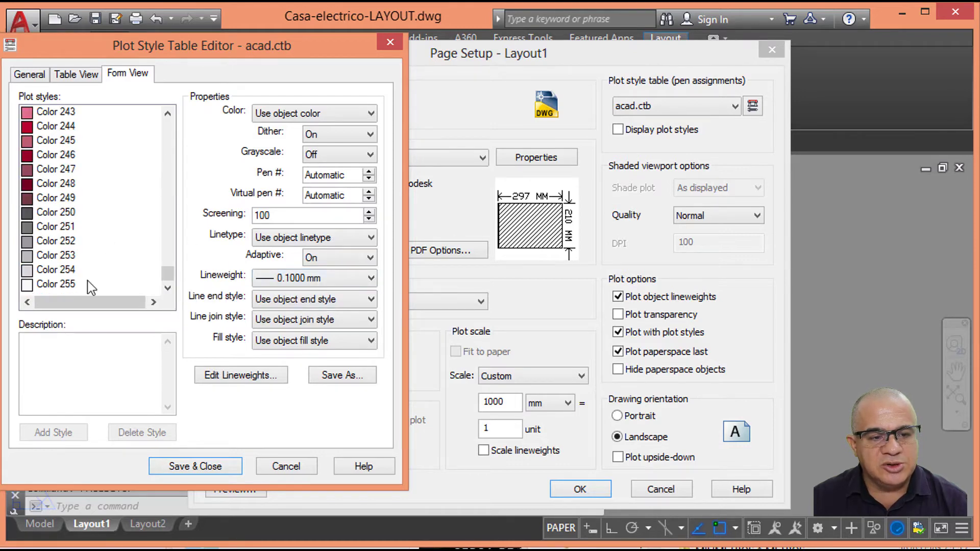
{"action": "left_click", "coordinate": [171, 181]}
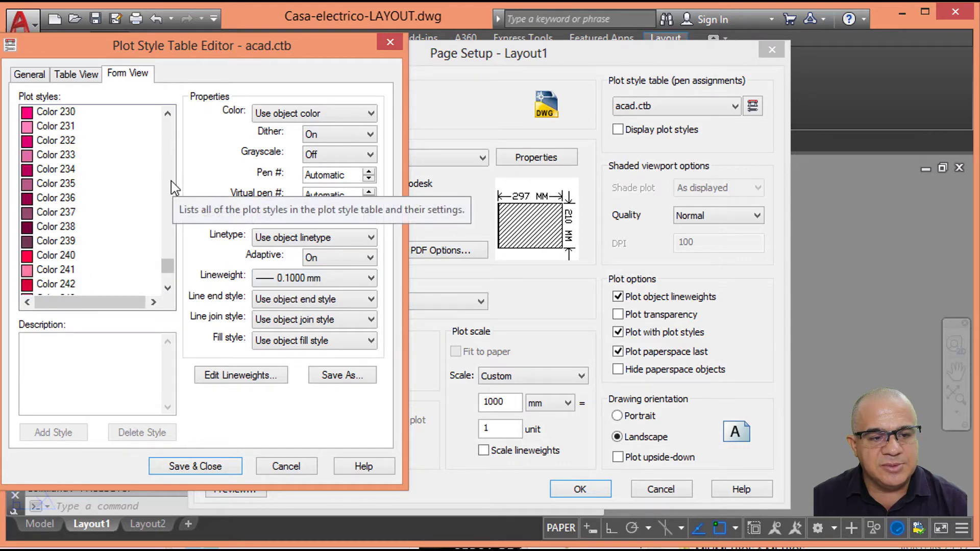
{"action": "left_click", "coordinate": [168, 114]}
{"action": "left_click", "coordinate": [168, 113]}
{"action": "left_click", "coordinate": [72, 113]}
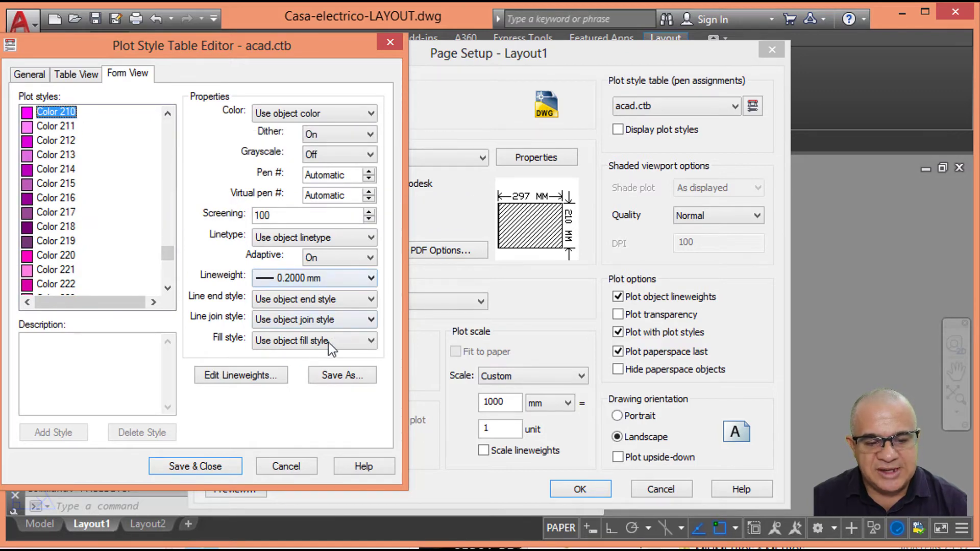
{"action": "left_click", "coordinate": [231, 467]}
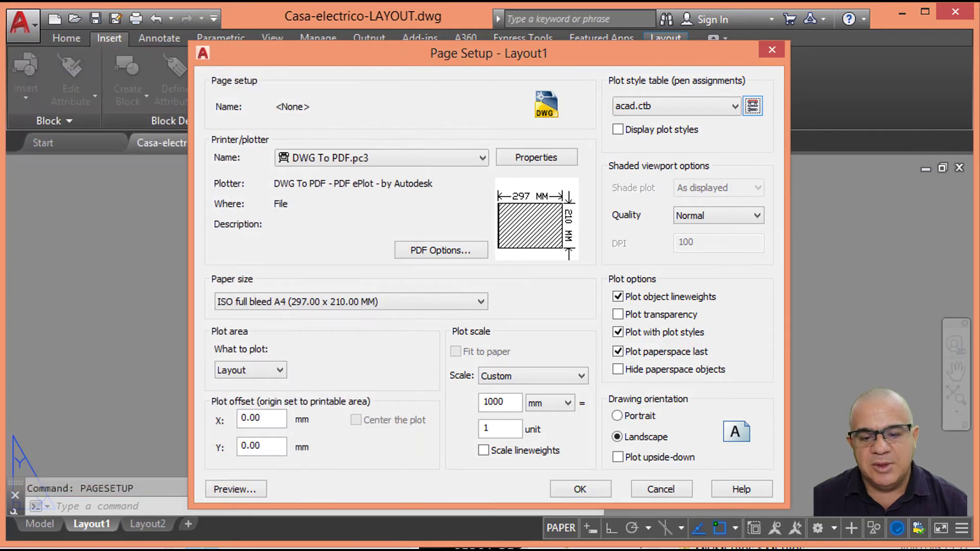
- Accept the A4 PDF page setup, close the manager, and zoom out to the whole sheet
{"action": "left_click", "coordinate": [589, 488]}
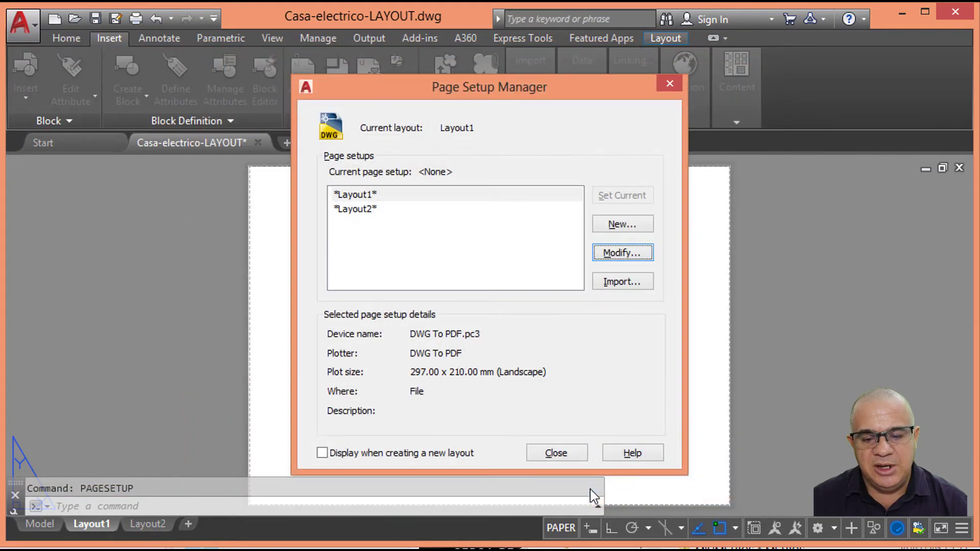
{"action": "left_click", "coordinate": [558, 453]}
{"action": "scroll", "coordinate": [521, 332], "scroll_direction": "down", "scroll_amount": 2}
{"action": "middle_click_drag", "start_coordinate": [521, 332], "coordinate": [504, 338]}
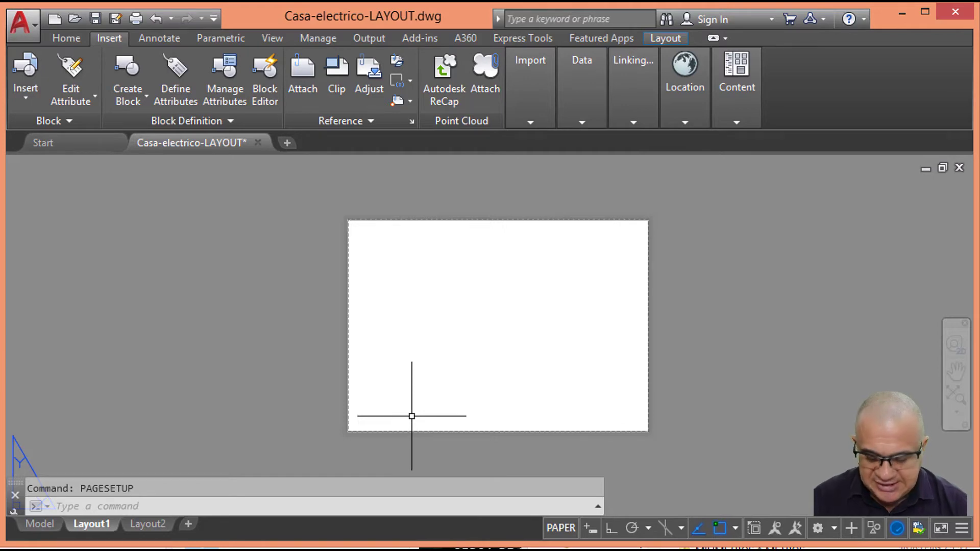
- Insert the A4-H-m title-block frame at the paper's lower-left corner with default attributes
{"action": "type", "text": "i"}
{"action": "key", "text": "Return"}
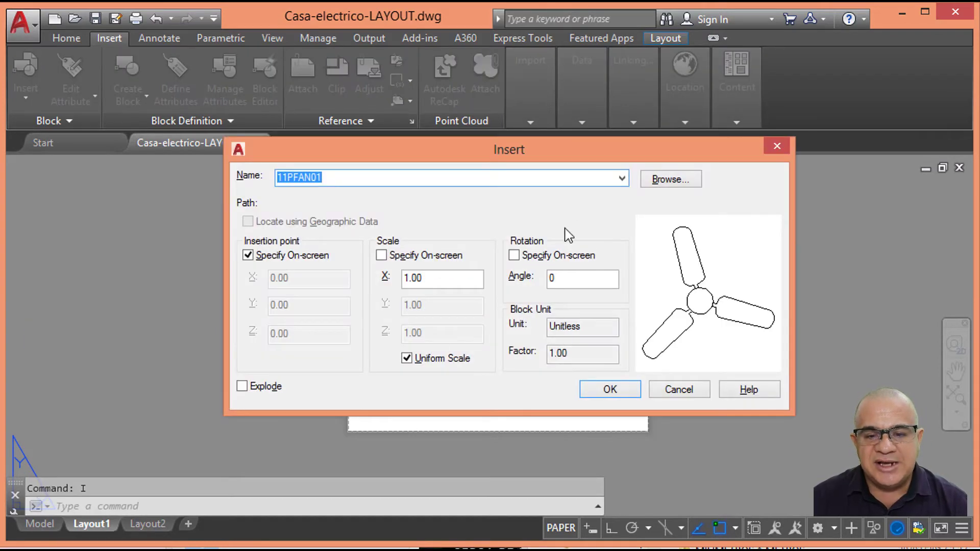
{"action": "left_click", "coordinate": [622, 178]}
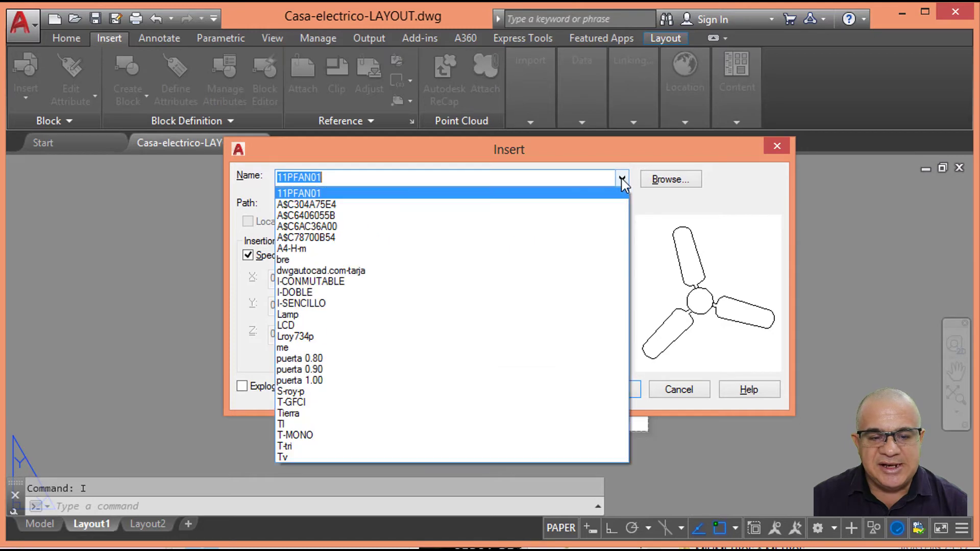
{"action": "left_click", "coordinate": [320, 249]}
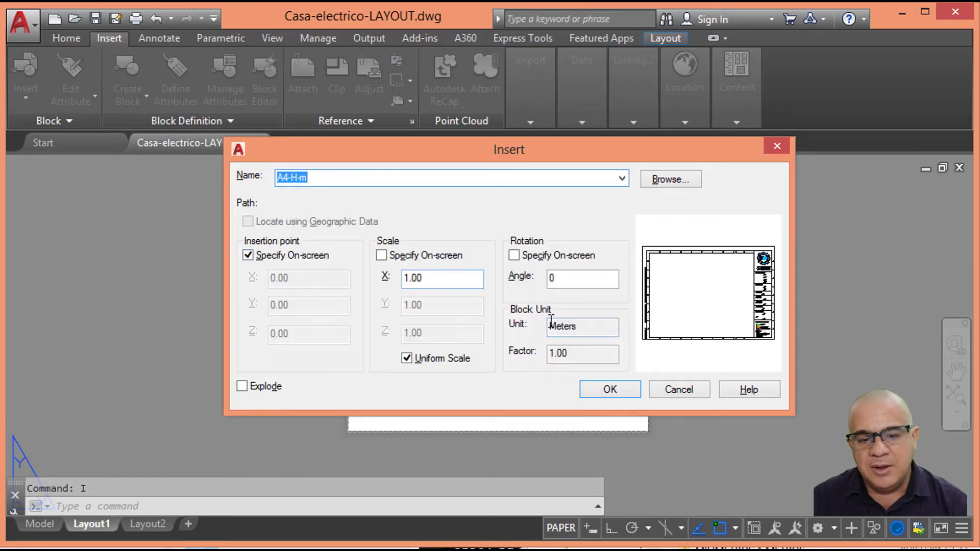
{"action": "left_click", "coordinate": [621, 391]}
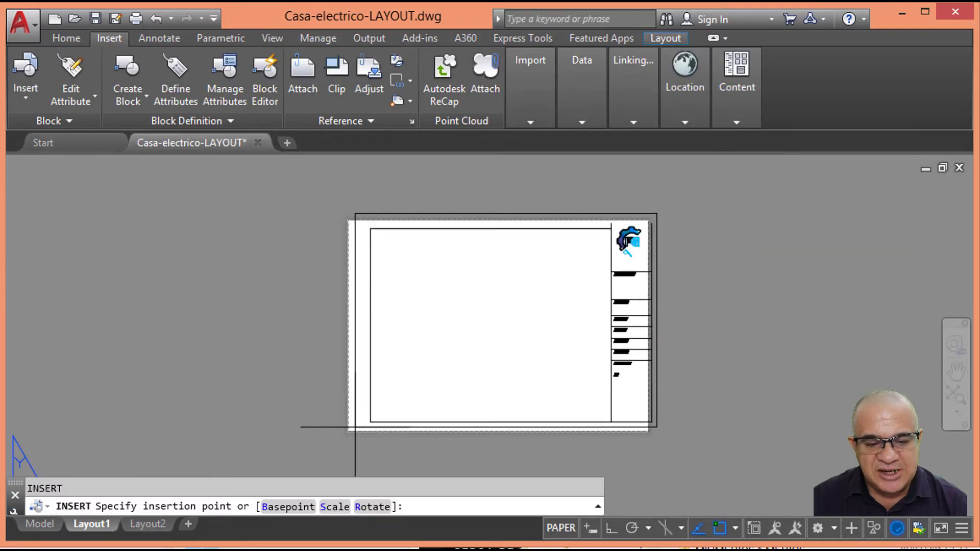
{"action": "scroll", "coordinate": [326, 454], "scroll_direction": "up", "scroll_amount": 3}
{"action": "scroll", "coordinate": [315, 376], "scroll_direction": "up", "scroll_amount": 2}
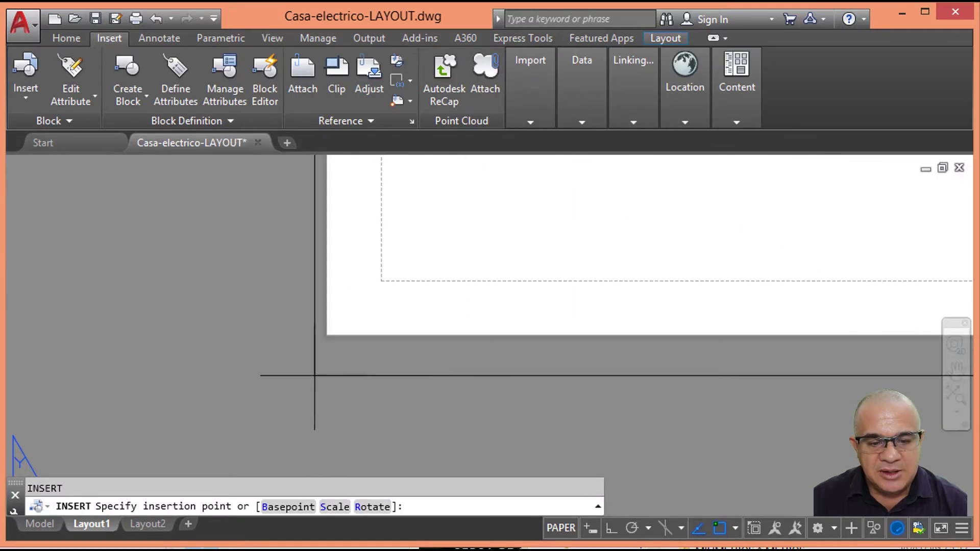
{"action": "left_click", "coordinate": [326, 334]}
{"action": "left_click", "coordinate": [321, 486]}
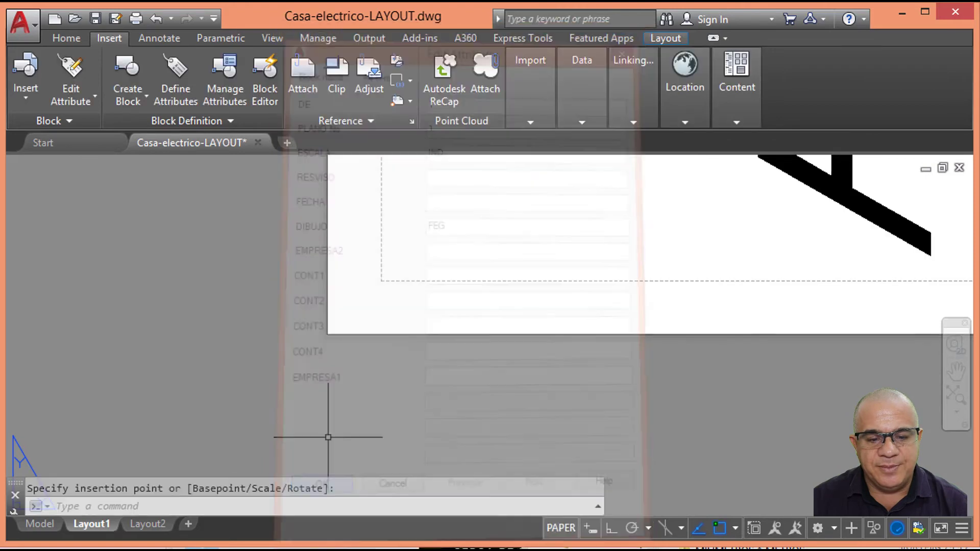
{"action": "middle_click", "coordinate": [274, 361]}
{"action": "scroll", "coordinate": [400, 271], "scroll_direction": "down", "scroll_amount": 2}
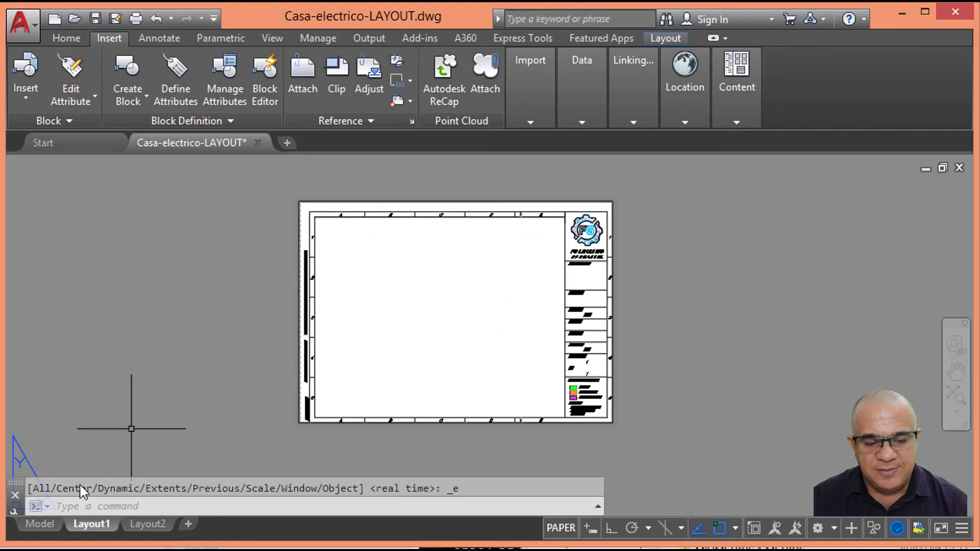
{"action": "left_click", "coordinate": [40, 524]}
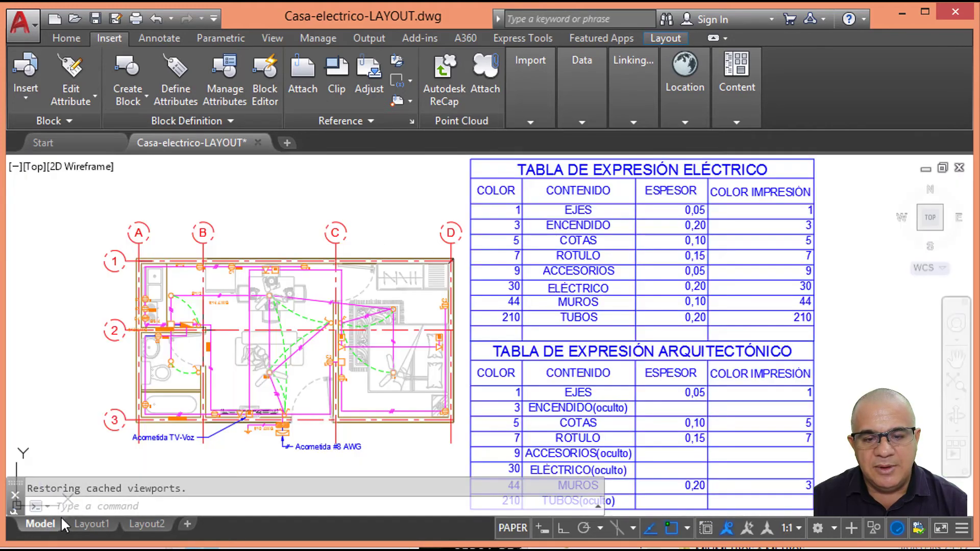
{"action": "middle_click_drag", "start_coordinate": [431, 355], "coordinate": [283, 408]}
{"action": "scroll", "coordinate": [423, 310], "scroll_direction": "up", "scroll_amount": 3}
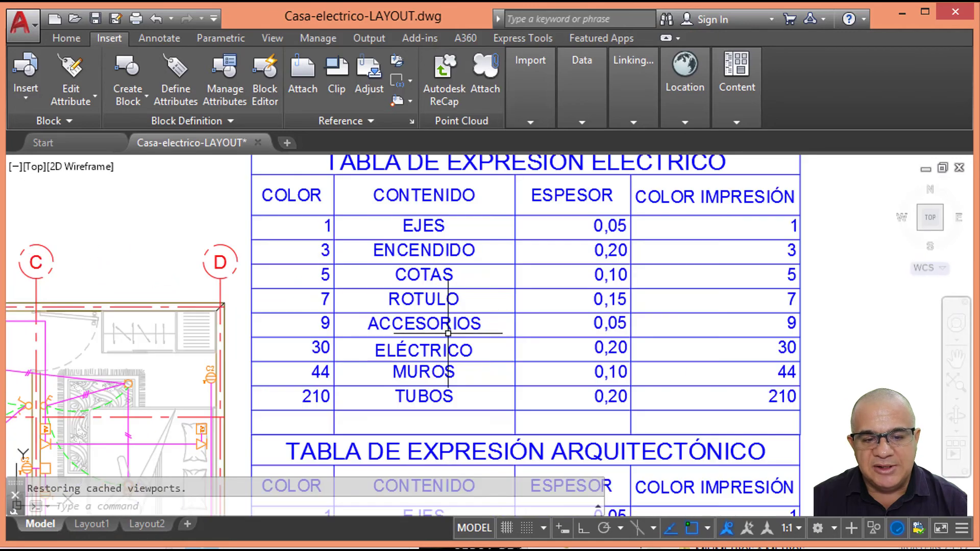
{"action": "middle_click_drag", "start_coordinate": [423, 311], "coordinate": [425, 381]}
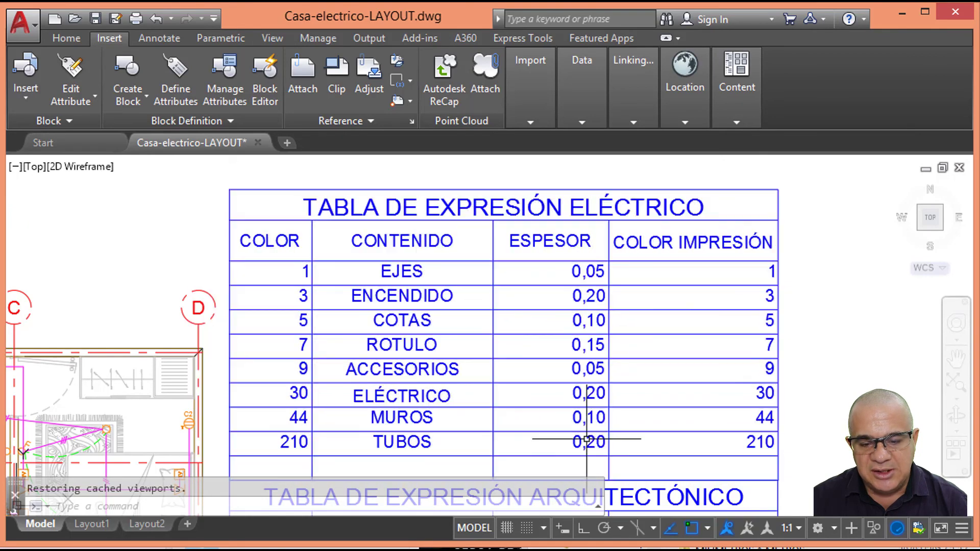
{"action": "mouse_move", "coordinate": [586, 438]}
{"action": "middle_mouse_down"}
{"action": "mouse_move", "coordinate": [632, 393]}
{"action": "mouse_move", "coordinate": [675, 376]}
{"action": "middle_mouse_up"}
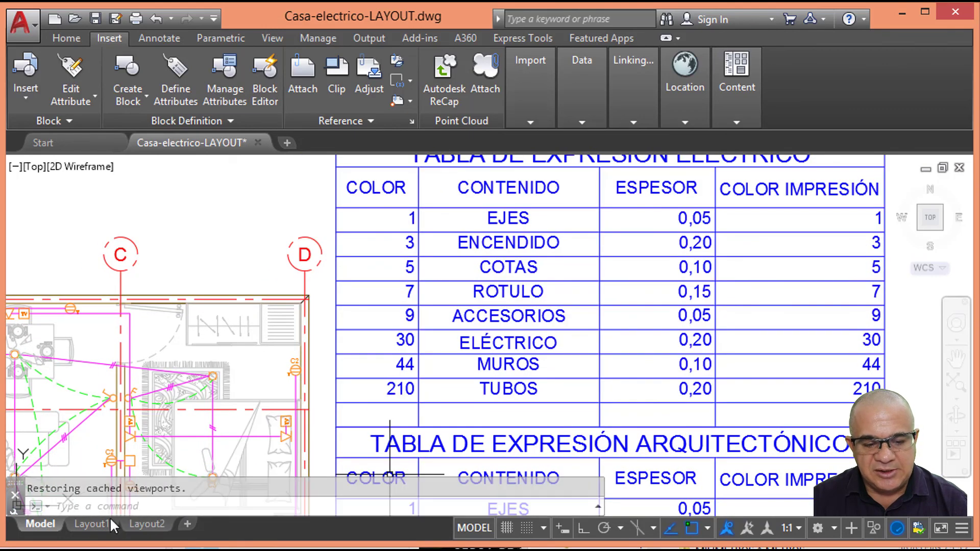
{"action": "left_click", "coordinate": [91, 523]}
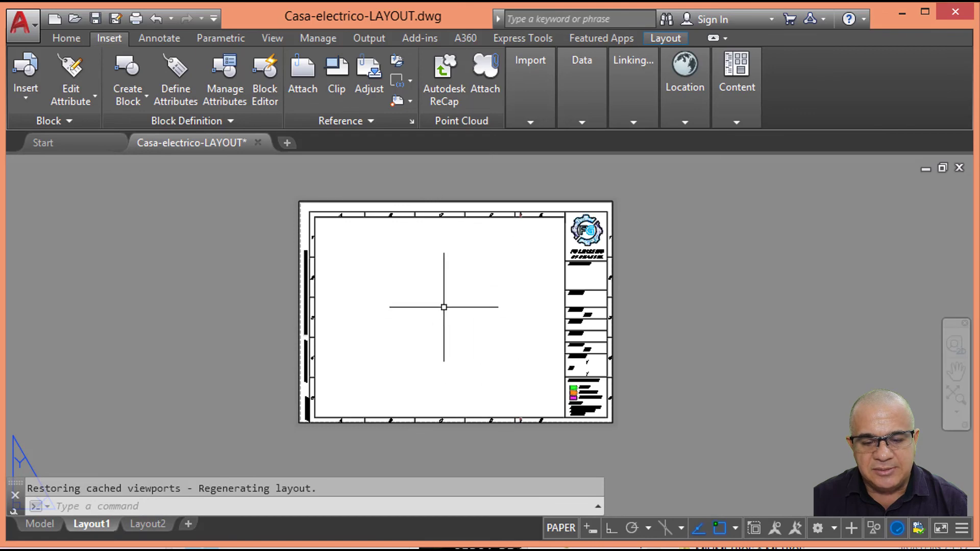